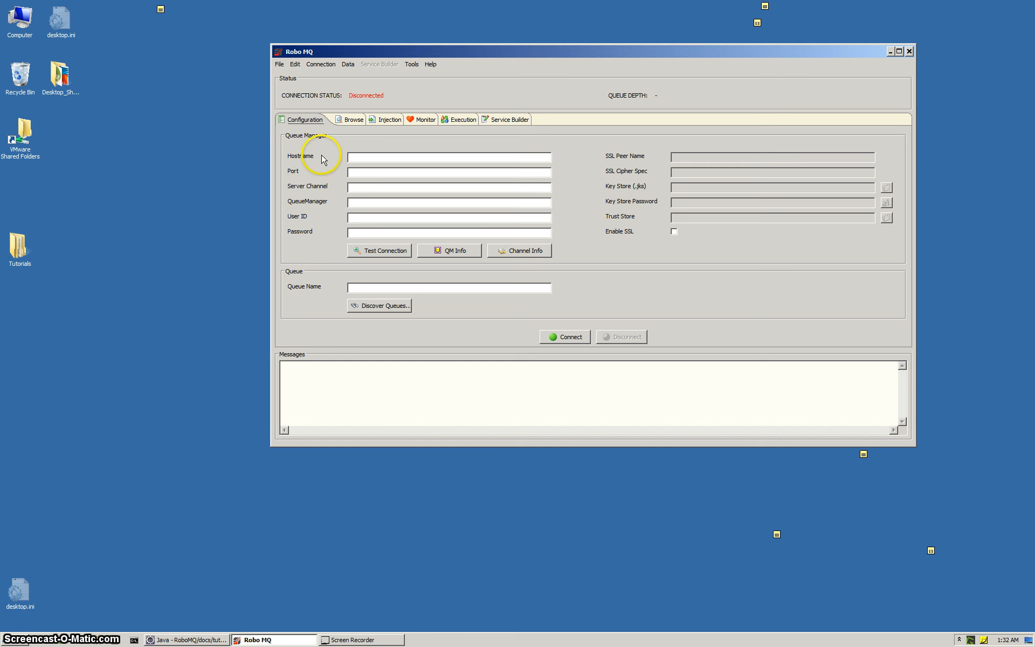
Load the saved INPUT queue connection for TEST_QM from the palette and expand the queue manager's list of queues.
left_click(278, 66)
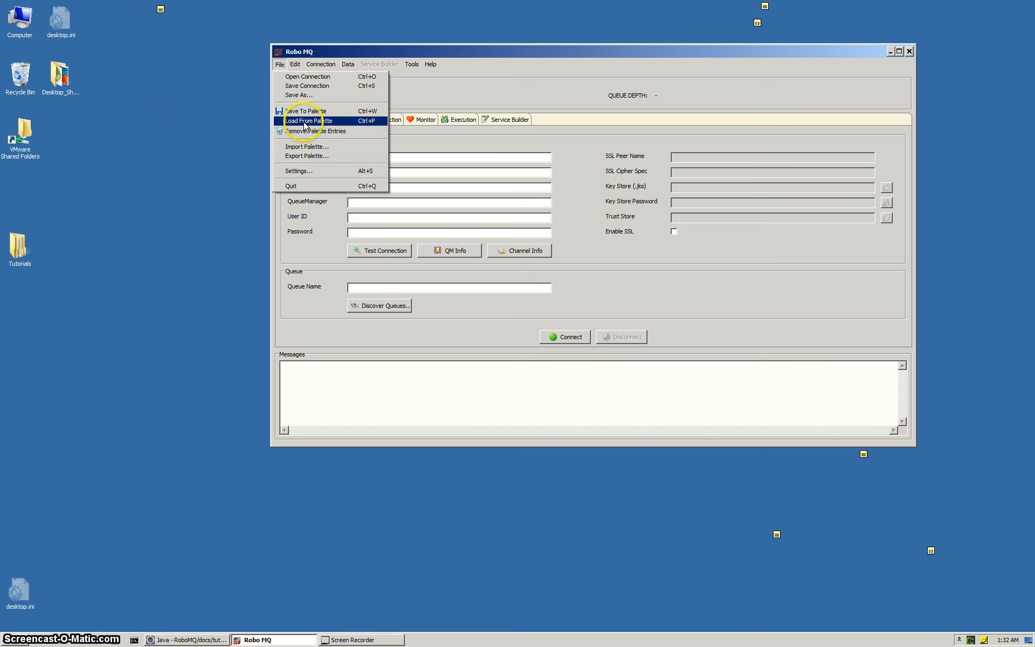
left_click(306, 123)
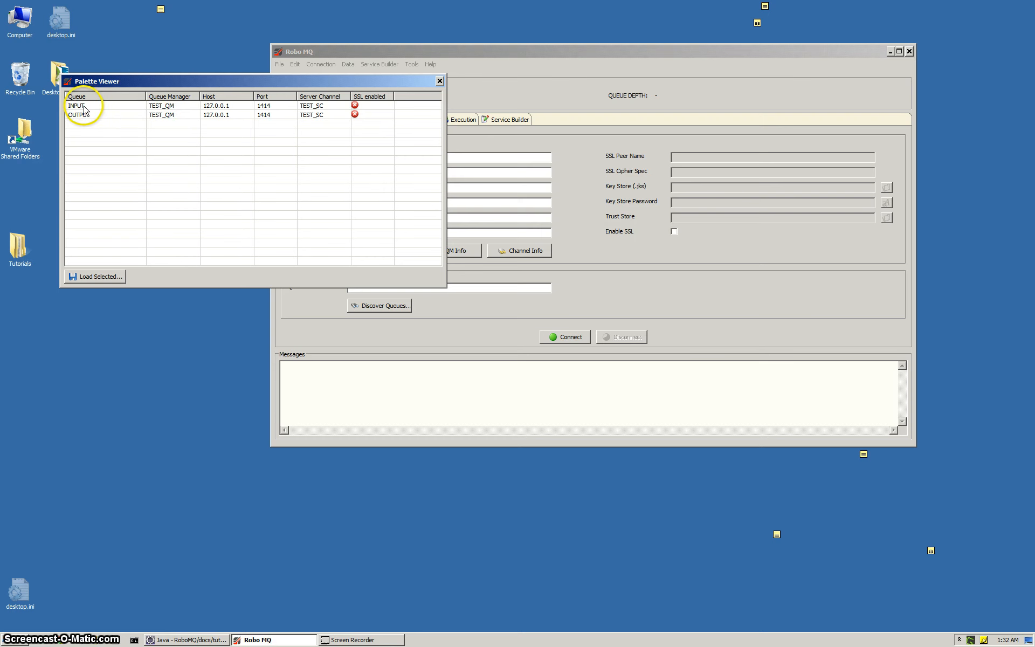
left_click(85, 108)
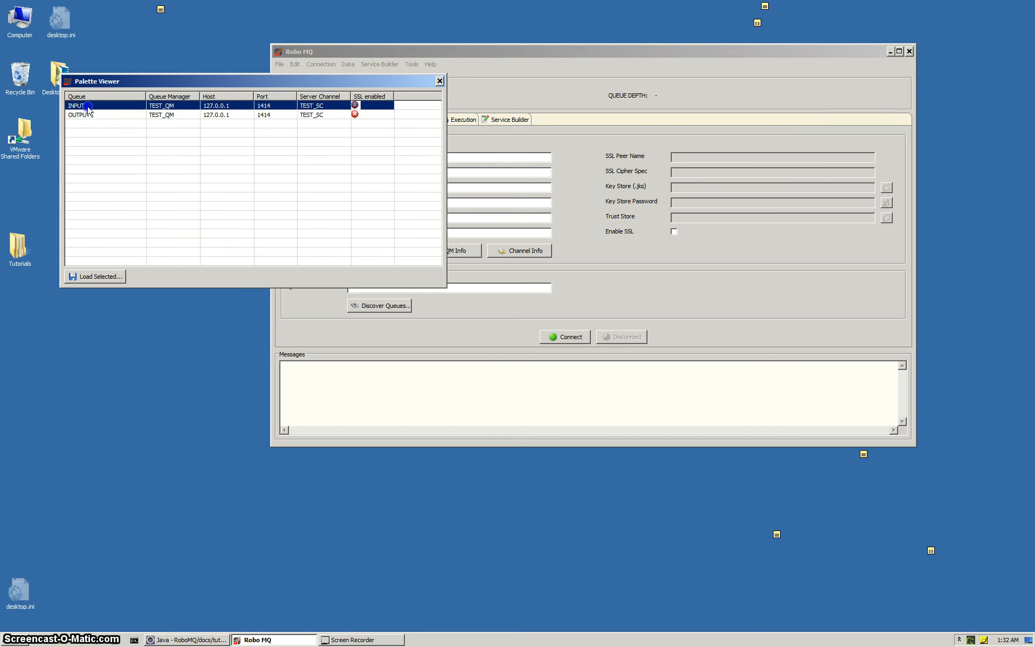
double_click(86, 106)
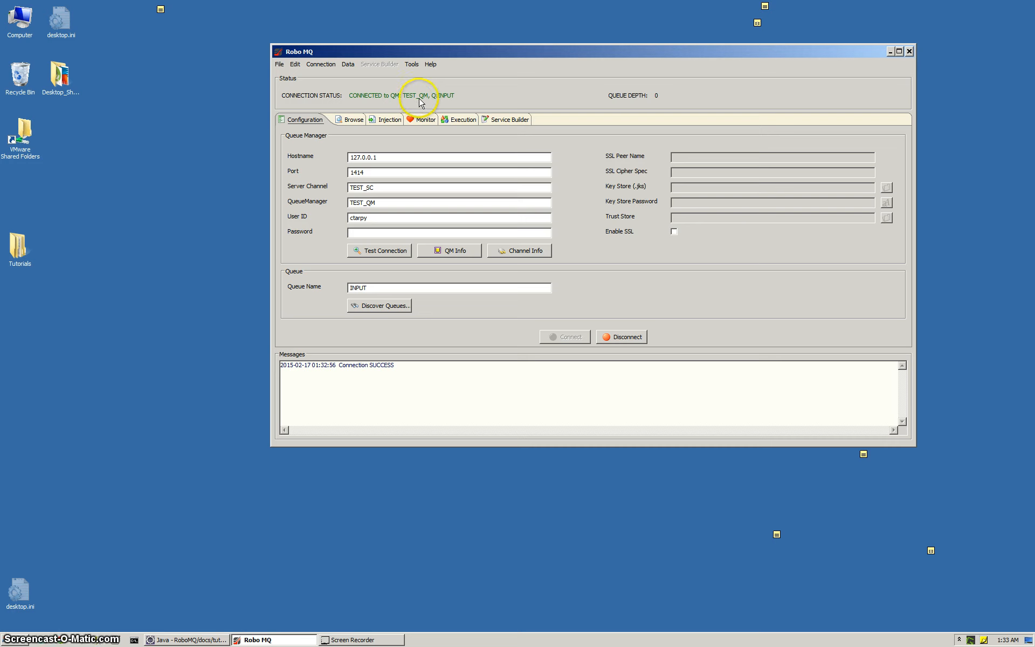
left_click(353, 120)
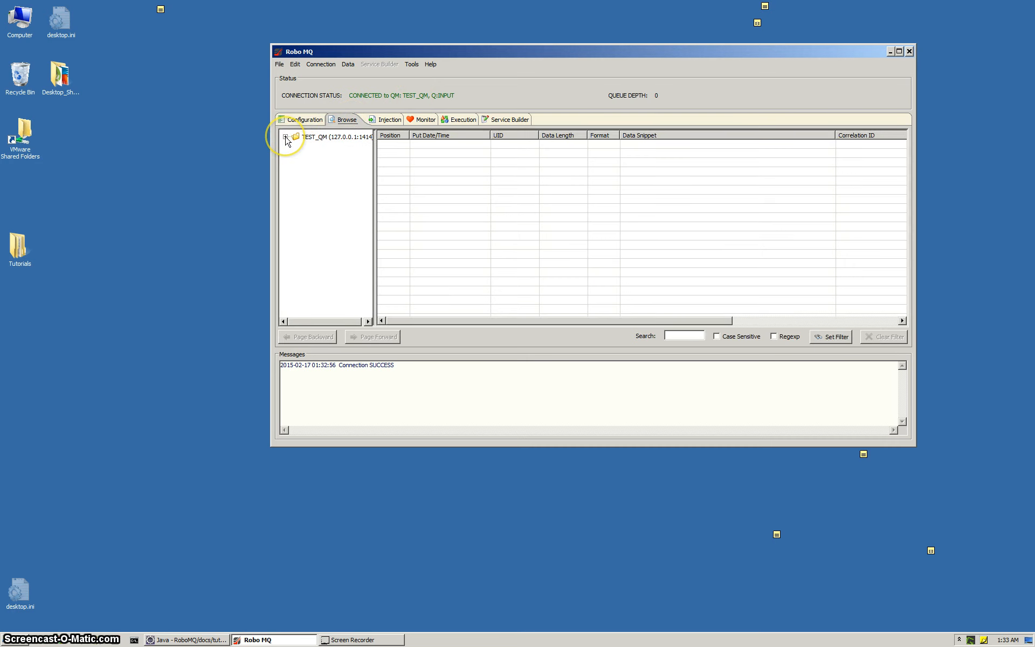
left_click(286, 137)
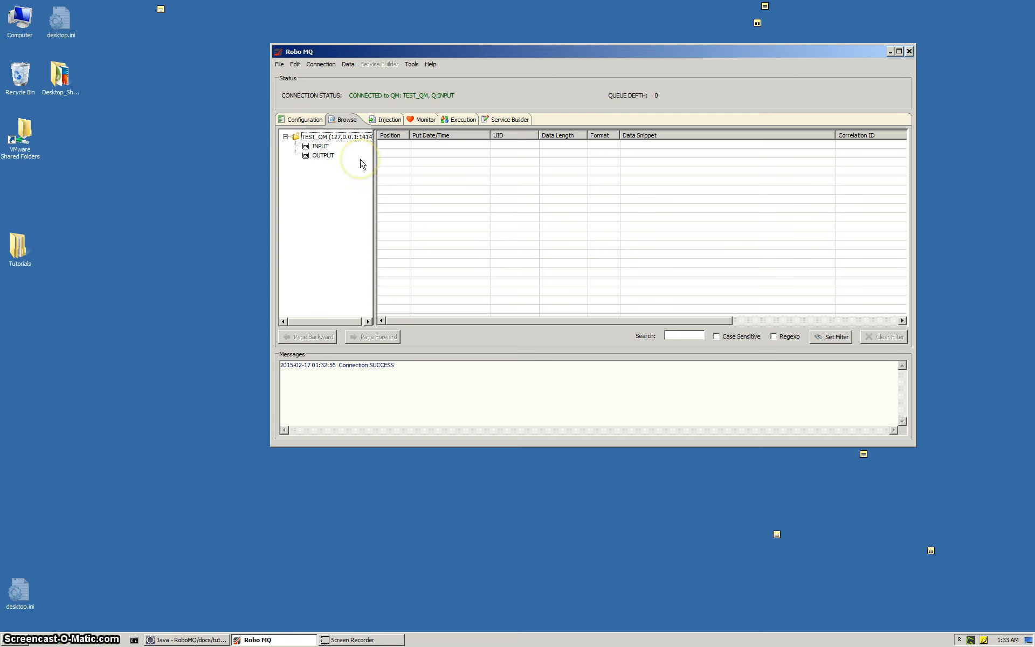
left_click(383, 120)
left_click(302, 156)
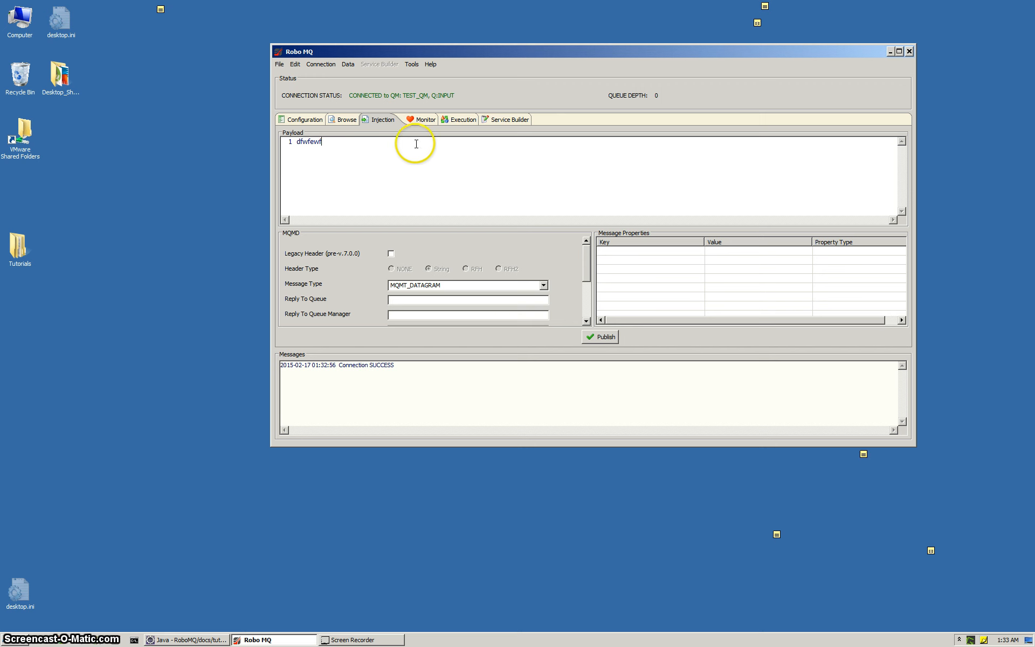
left_click(306, 140)
key("Delete")
Inject the text file birds.xml from the XSLT Tutorial folder into the INPUT queue.
left_click(347, 65)
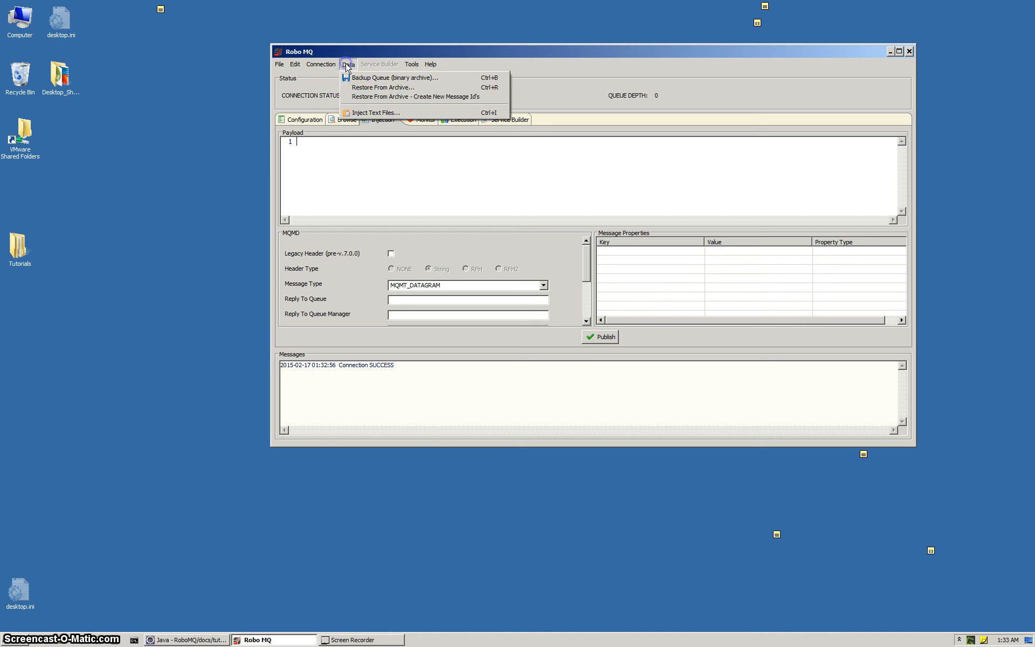
left_click(372, 111)
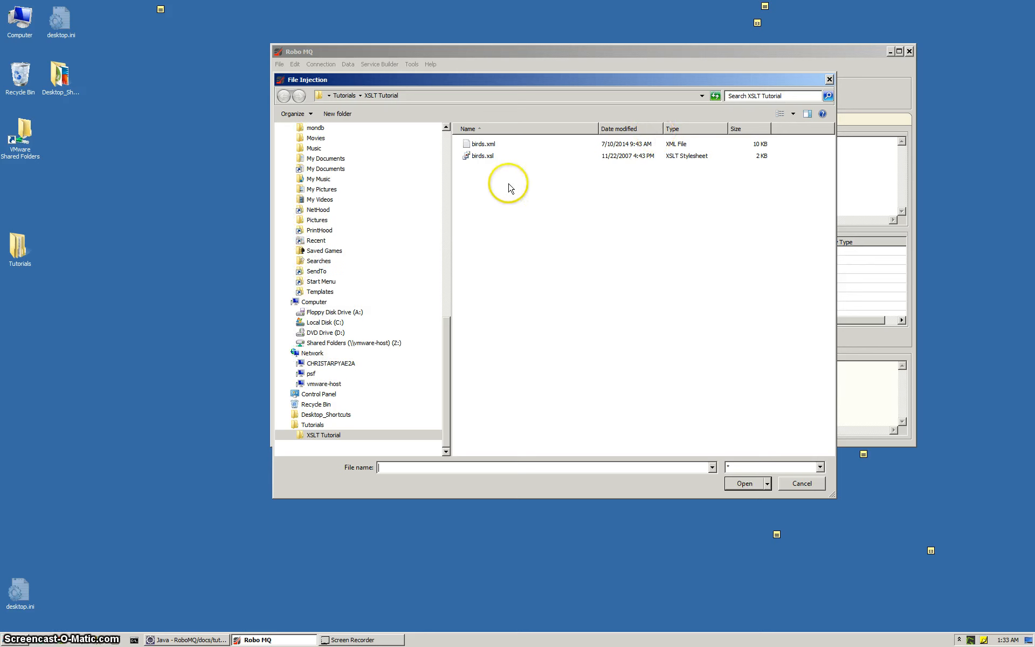
left_click(477, 147)
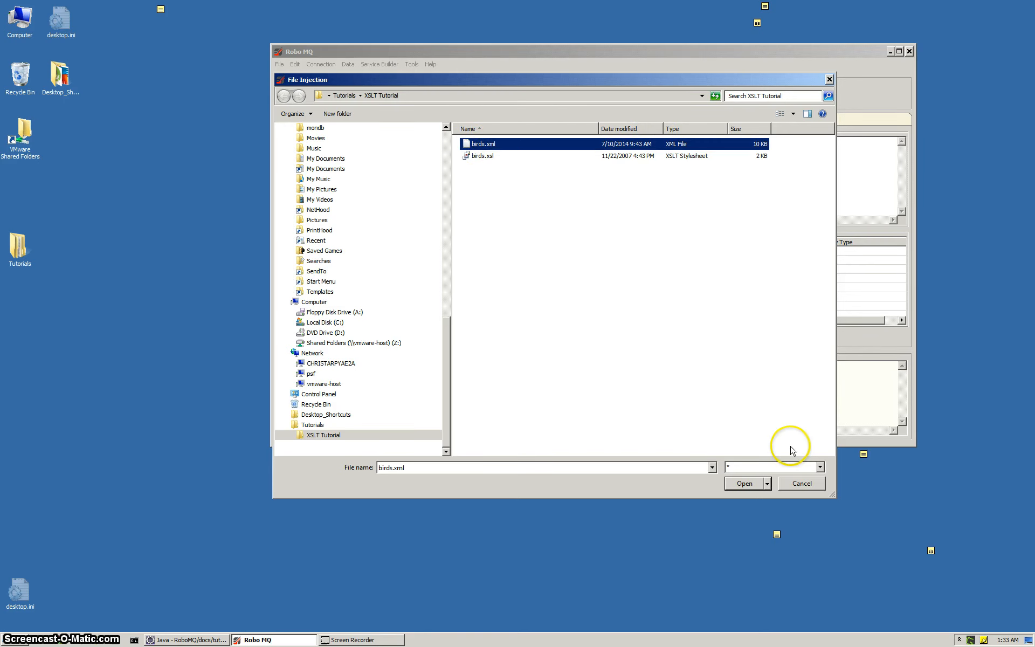
left_click(739, 483)
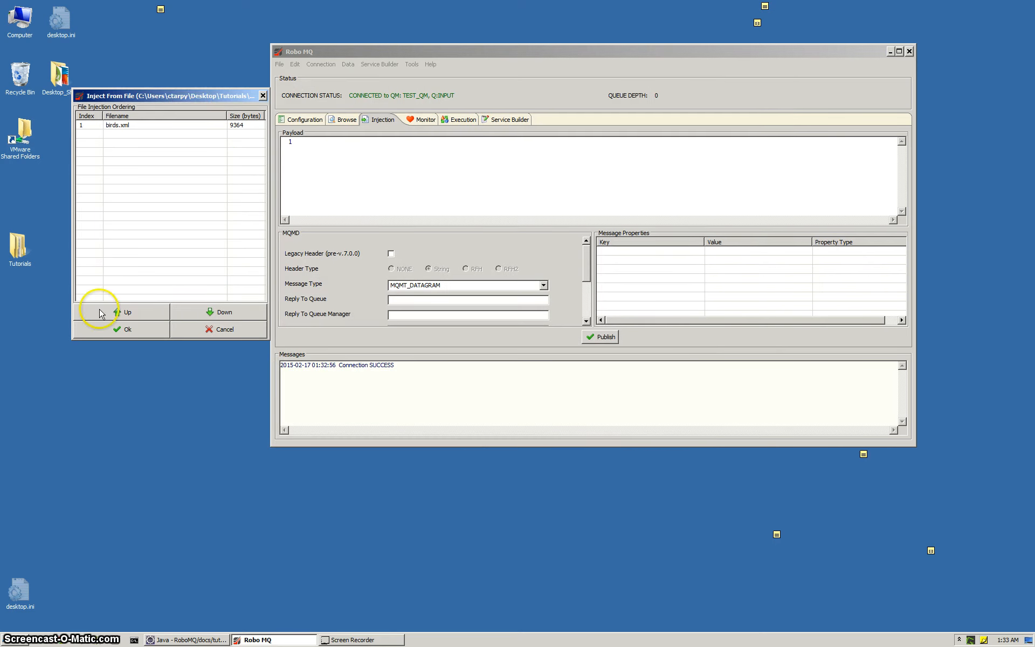
left_click_drag(191, 98, 183, 84)
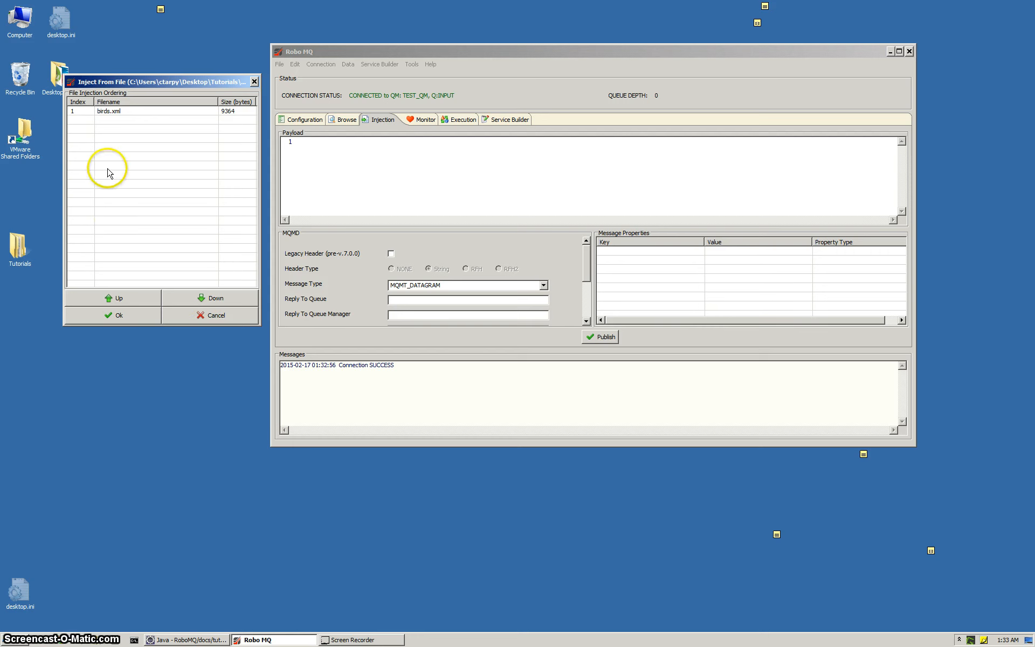
left_click(130, 316)
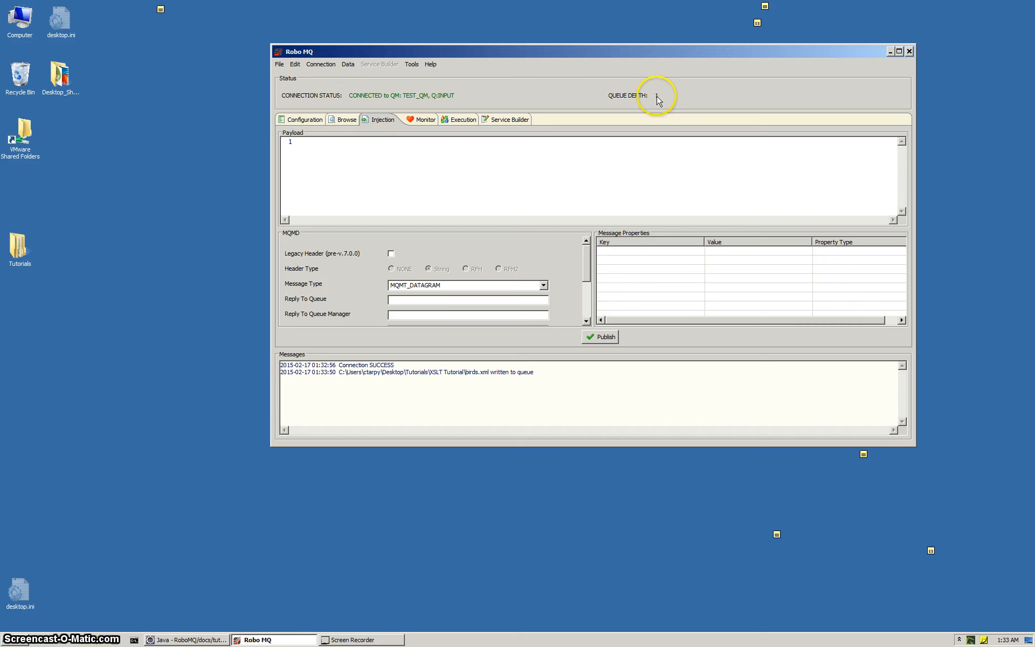
Browse the INPUT queue and inspect the injected message's payload and header data.
left_click(345, 120)
left_click(445, 145)
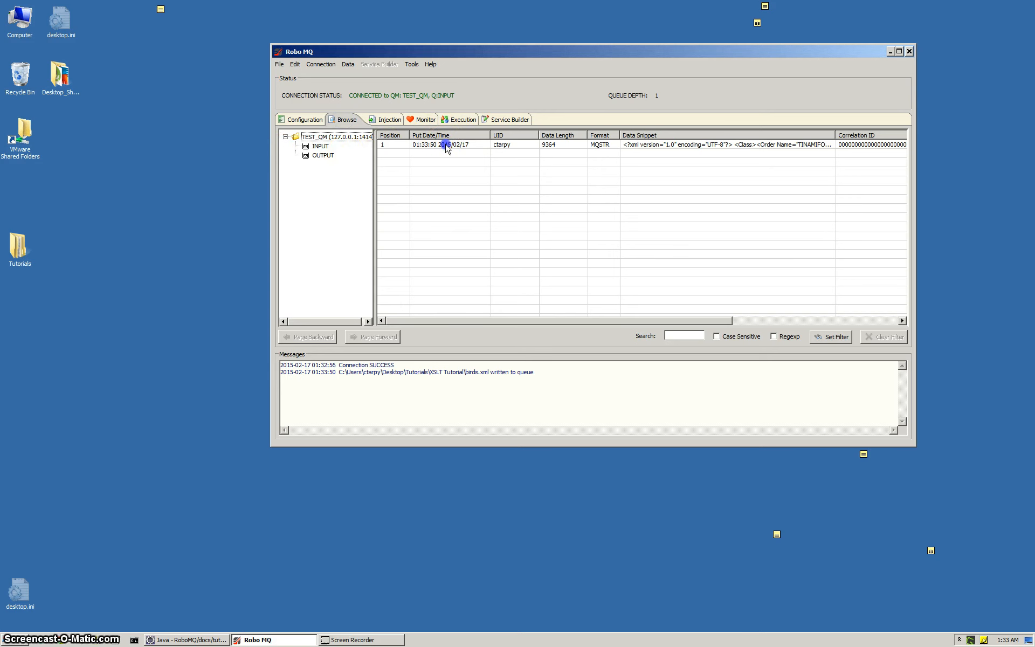
double_click(467, 148)
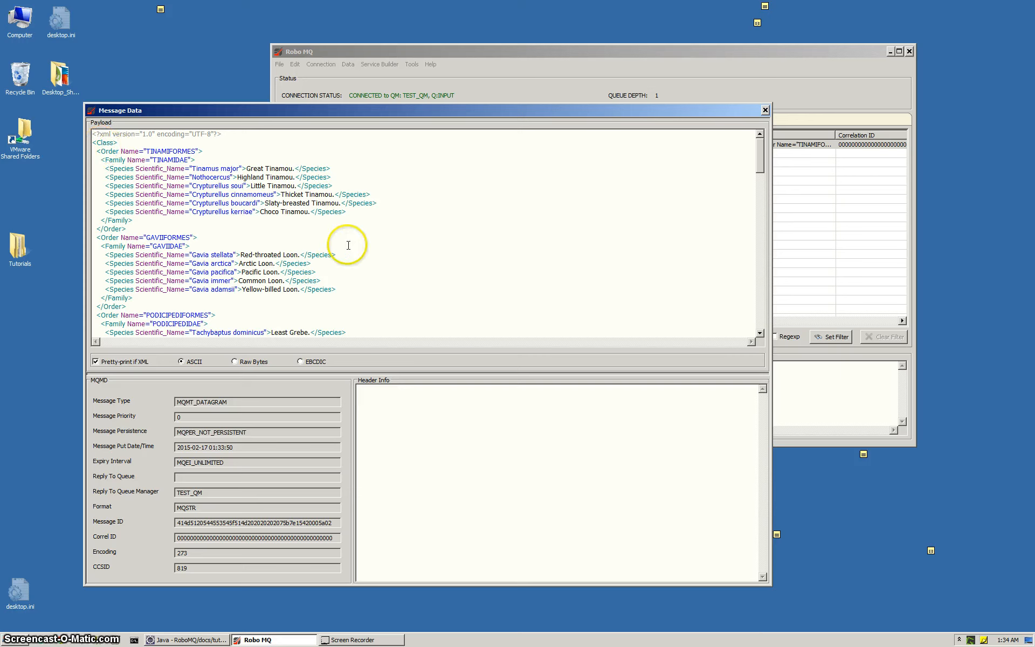
left_click(765, 111)
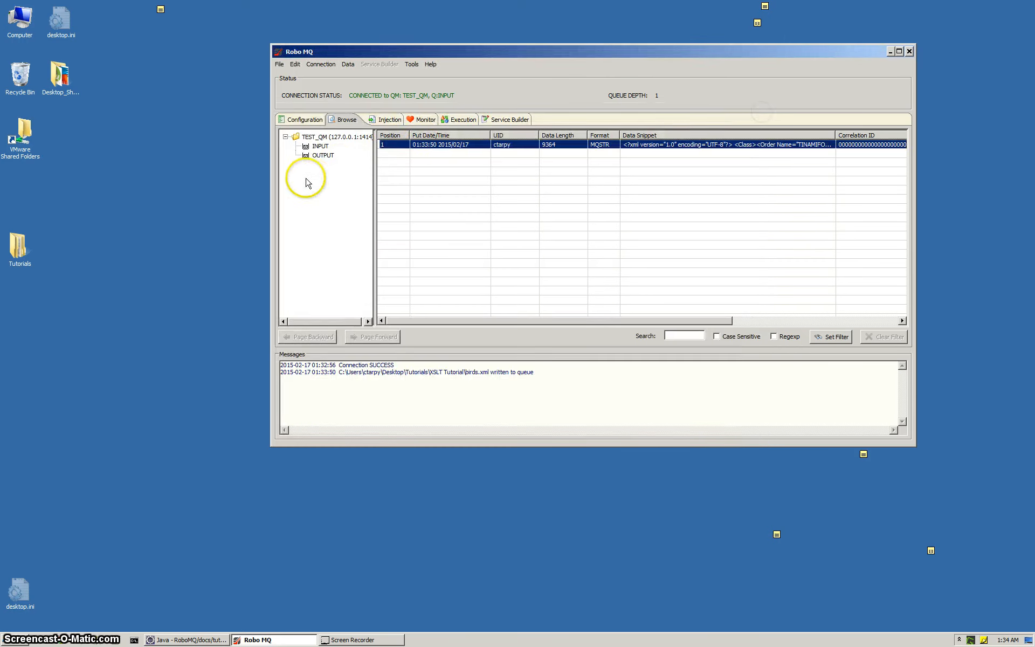
Send the birds message from the INPUT queue to the editor and move the editor window slightly up.
left_click(425, 146)
right_click(426, 147)
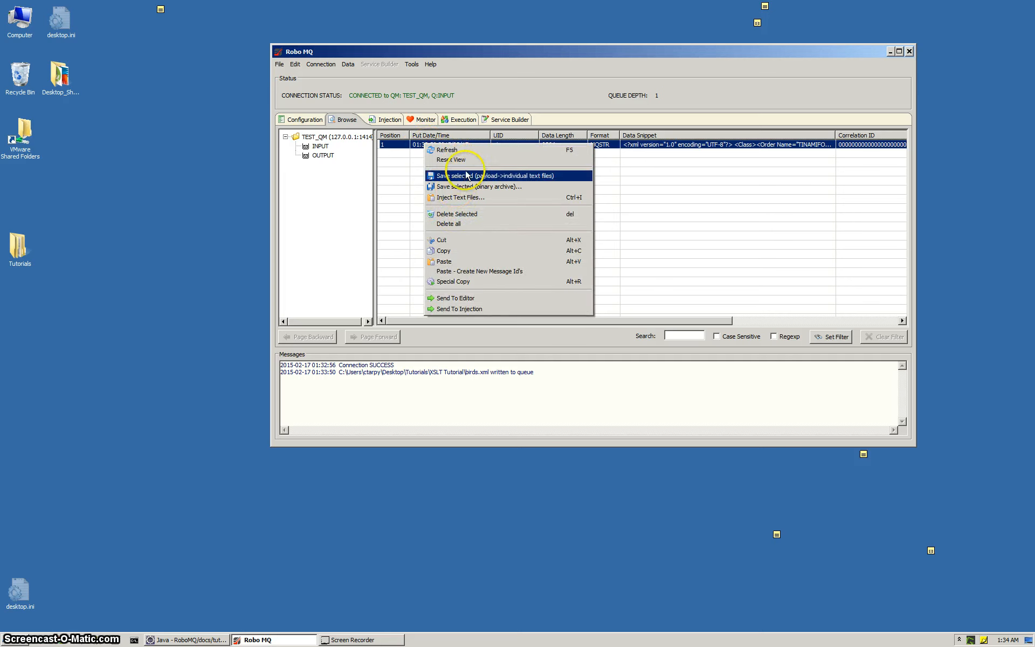
left_click(456, 301)
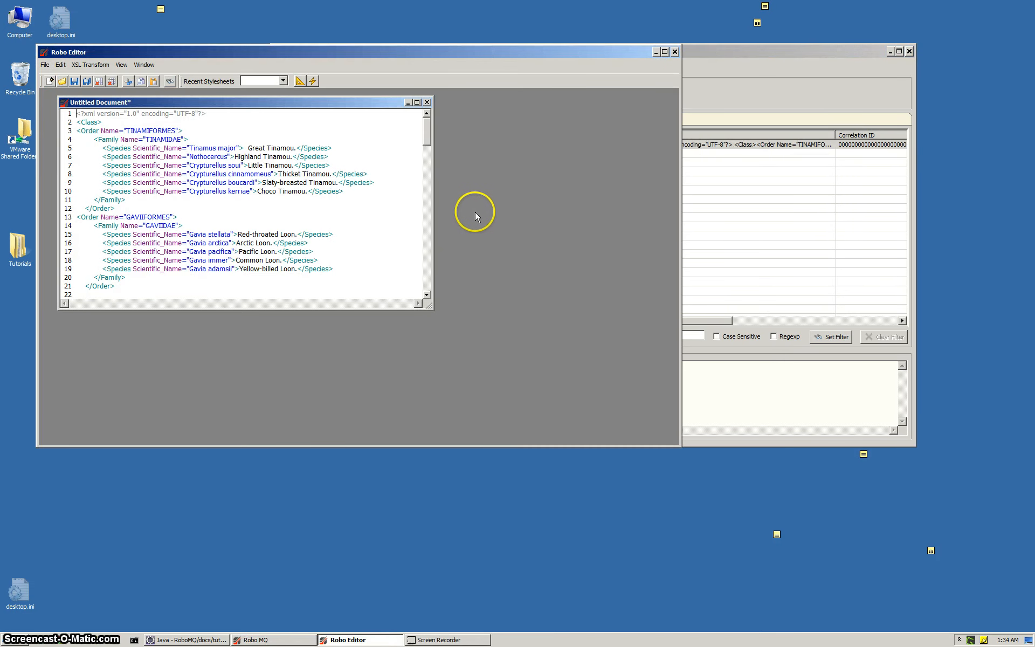
left_click_drag(425, 52, 421, 42)
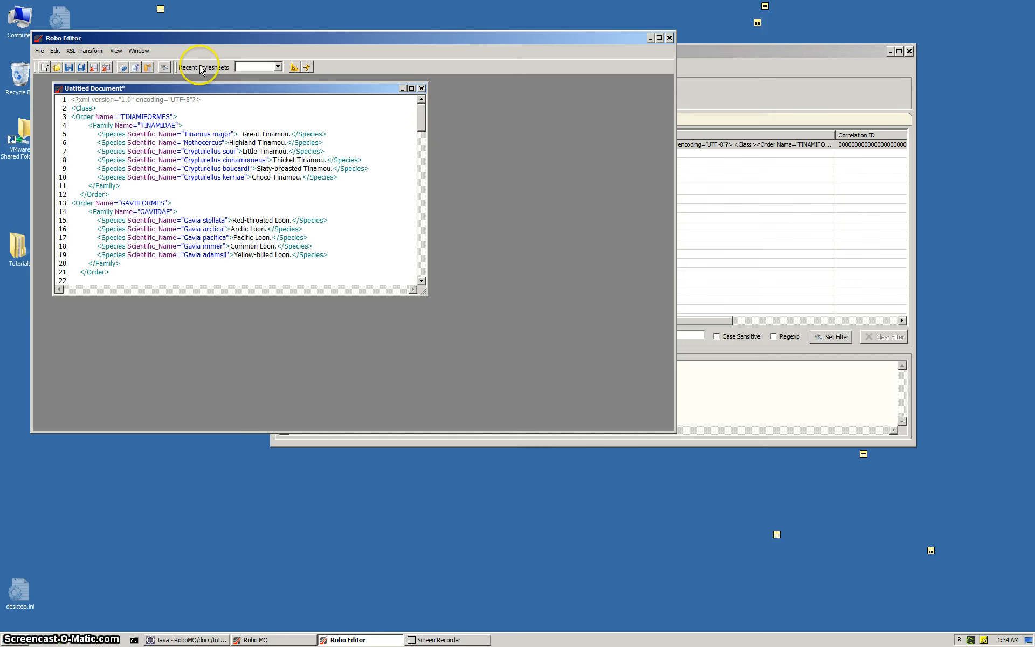
Transform the XML document with the birds.xsl stylesheet from the XSLT Tutorial folder using Quick Transform.
left_click(294, 68)
left_click_drag(486, 102, 640, 25)
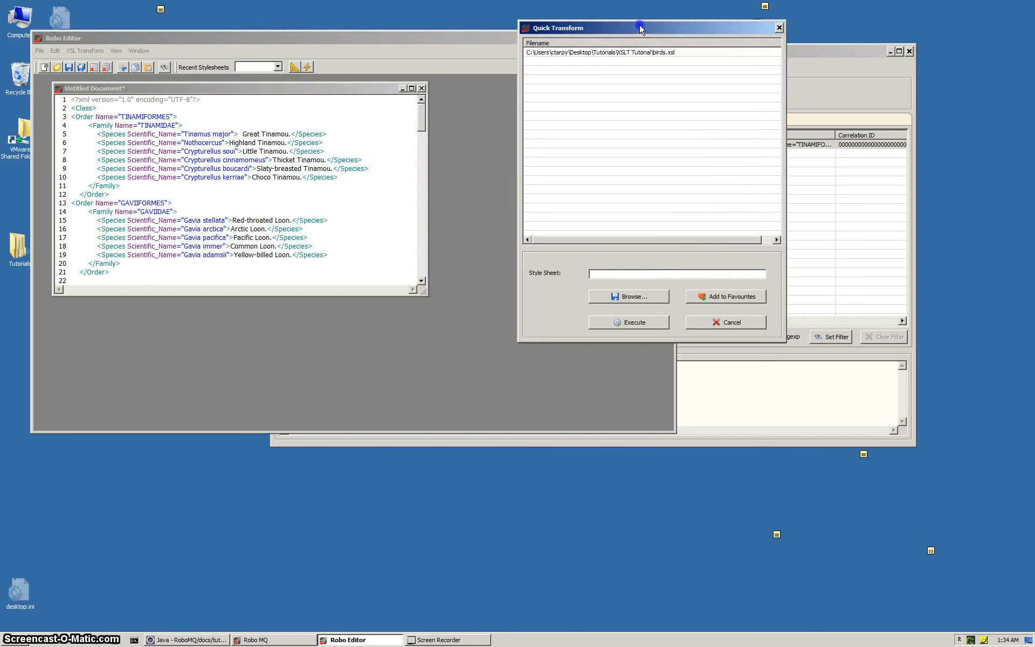
left_click(546, 51)
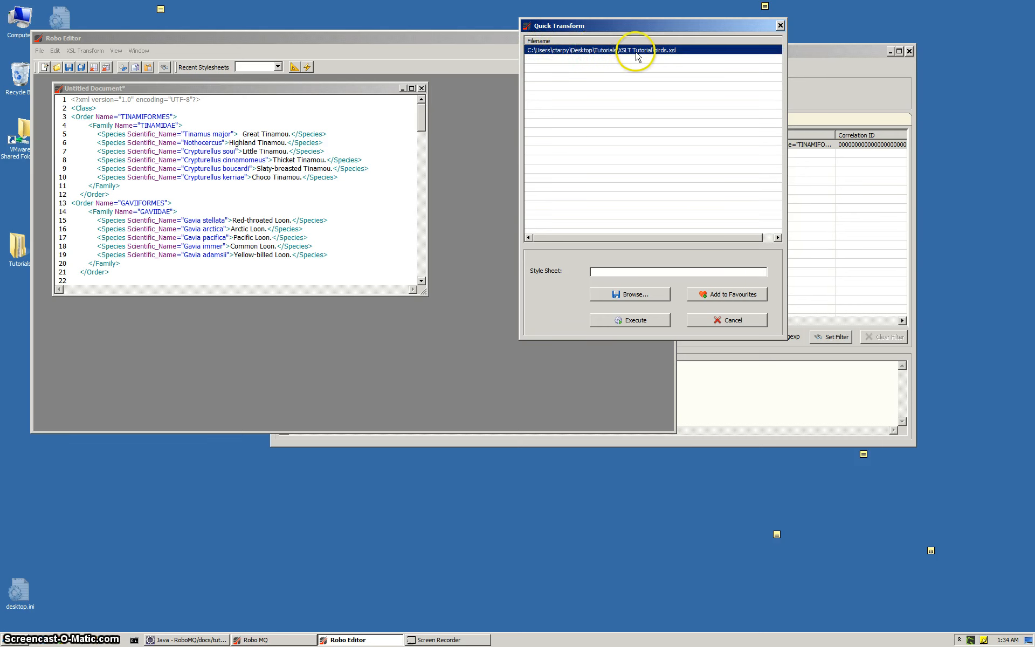
left_click(623, 293)
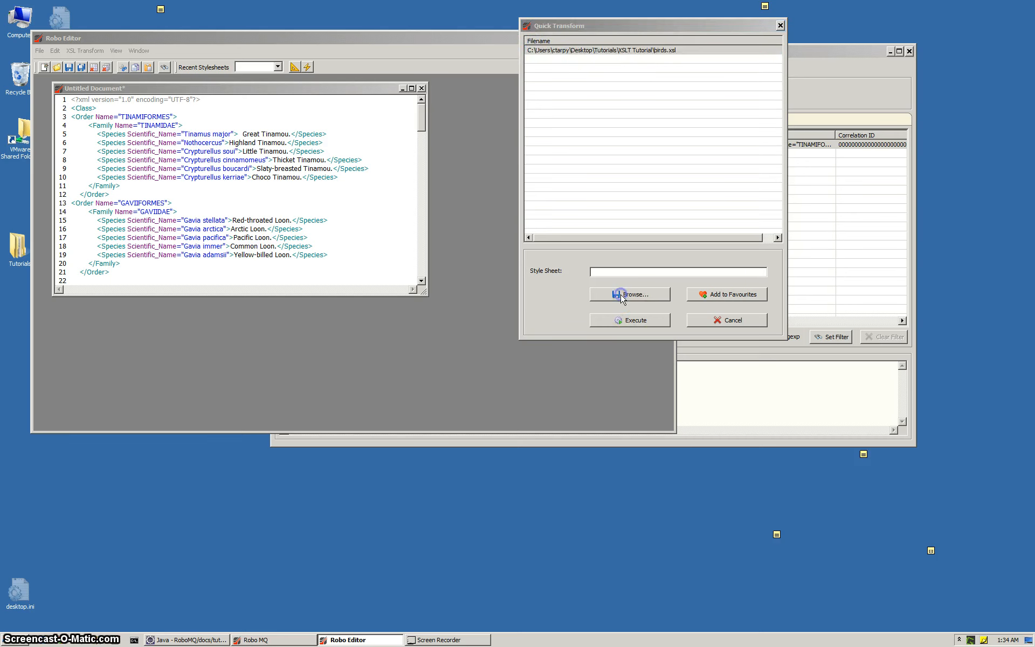
double_click(678, 107)
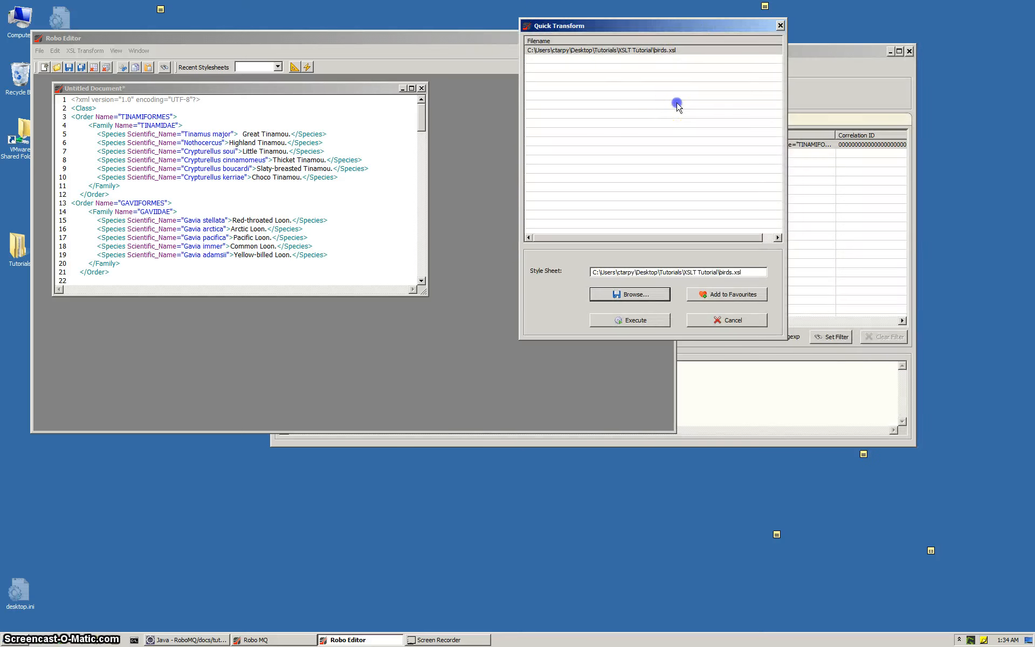
left_click(668, 50)
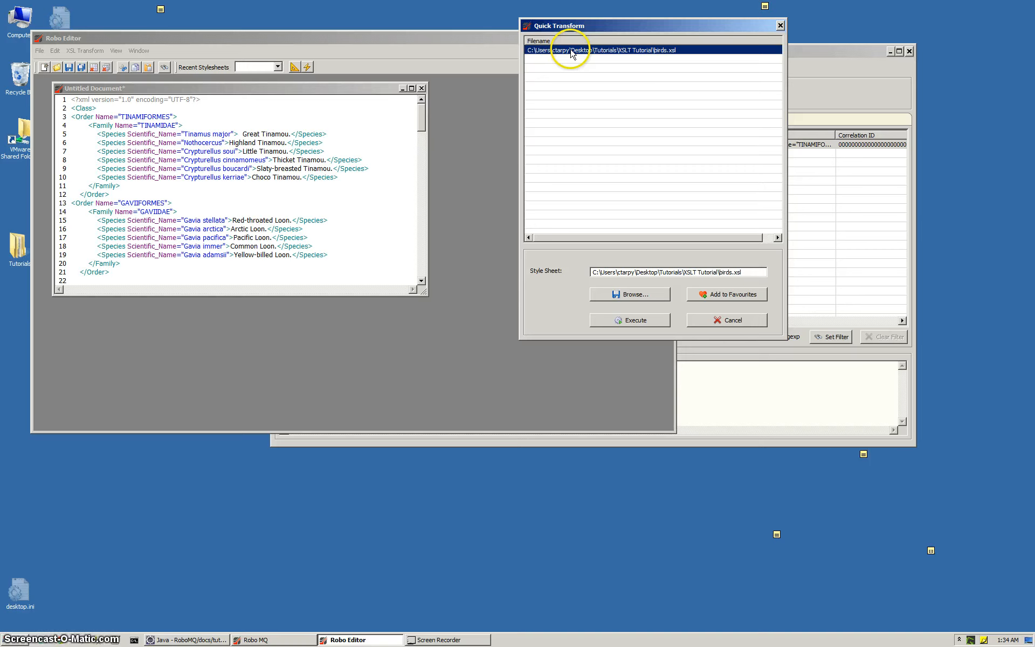
double_click(571, 51)
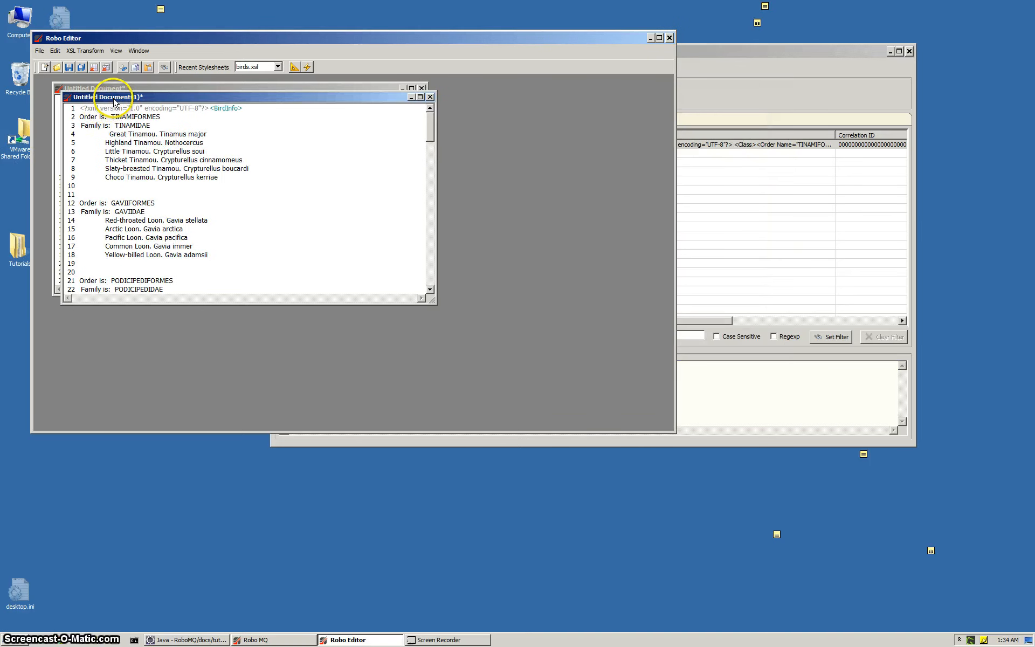
Move the transformed document clear of the original and check the list of recent stylesheets.
left_click_drag(107, 98, 289, 172)
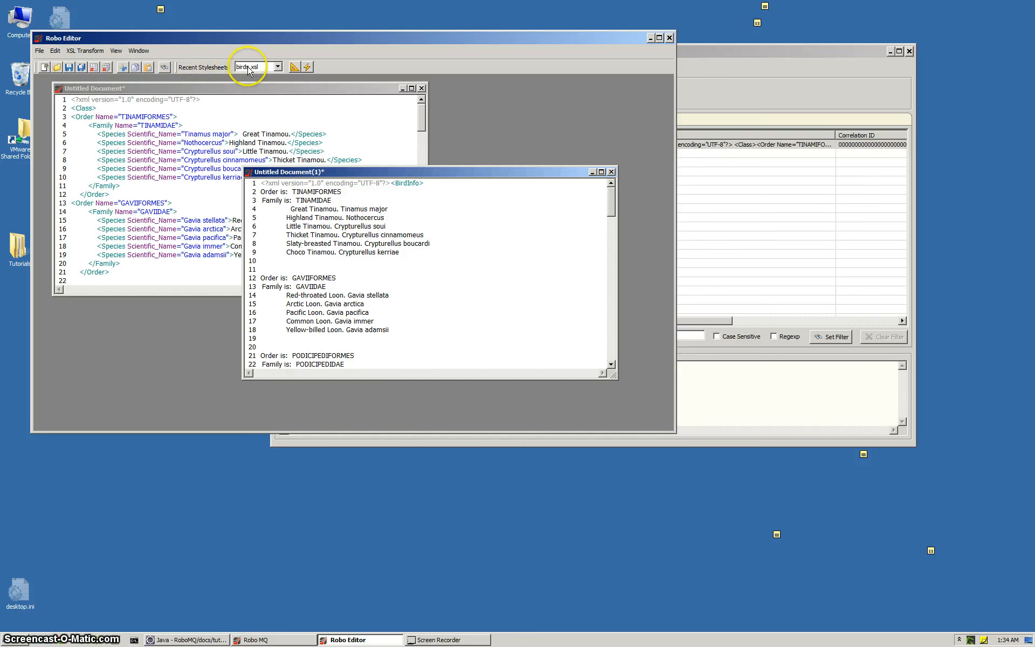
left_click(279, 68)
left_click(278, 67)
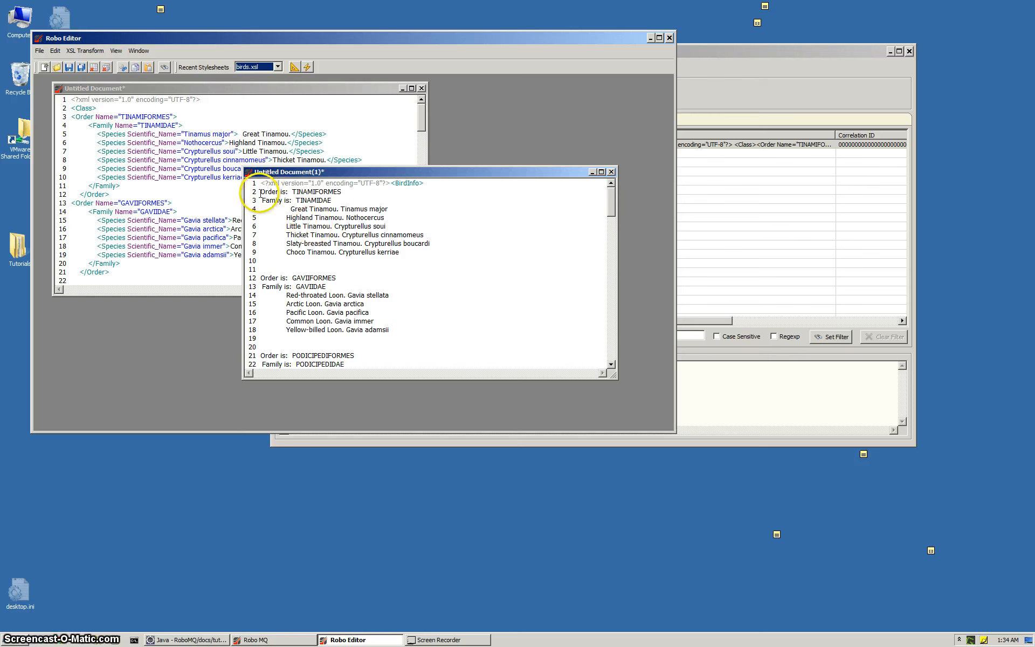
Send the transformed document to the injection window and publish it as a message to the OUTPUT queue.
right_click(469, 225)
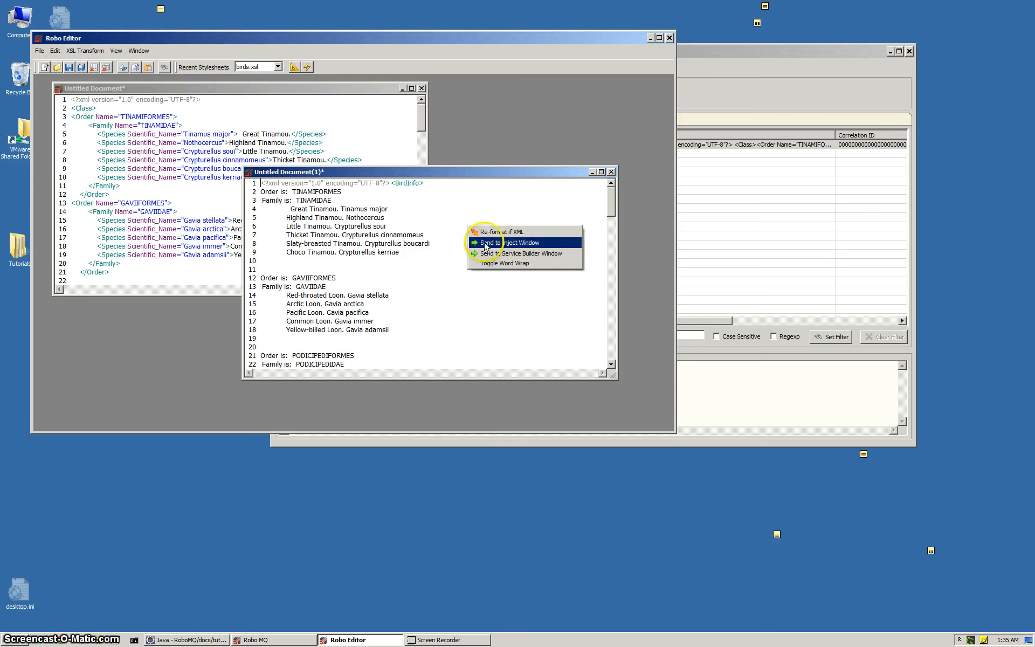
left_click(505, 244)
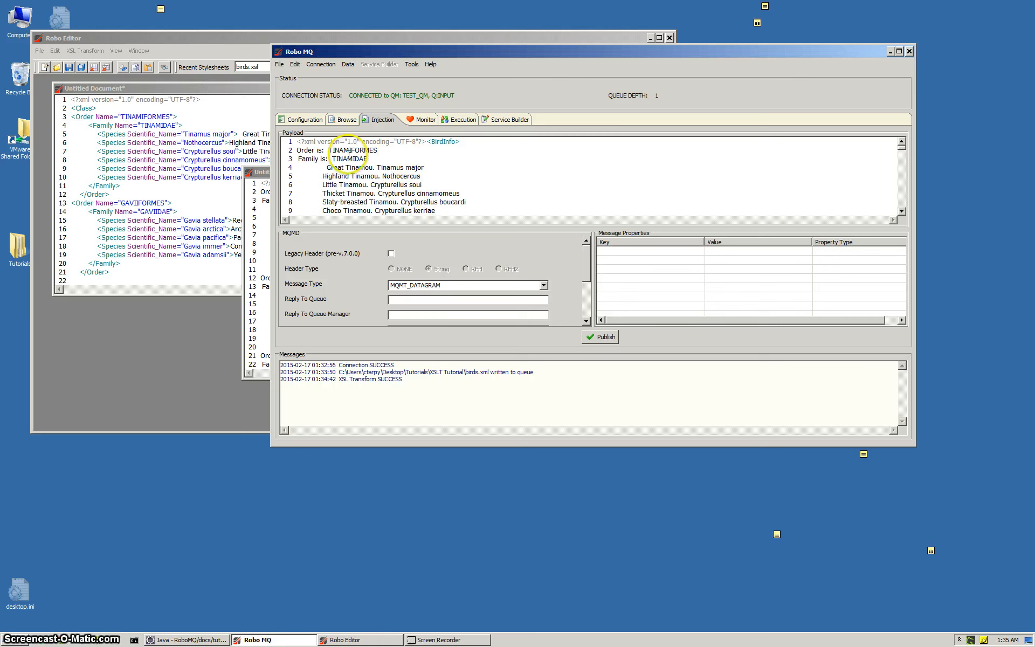
left_click(346, 120)
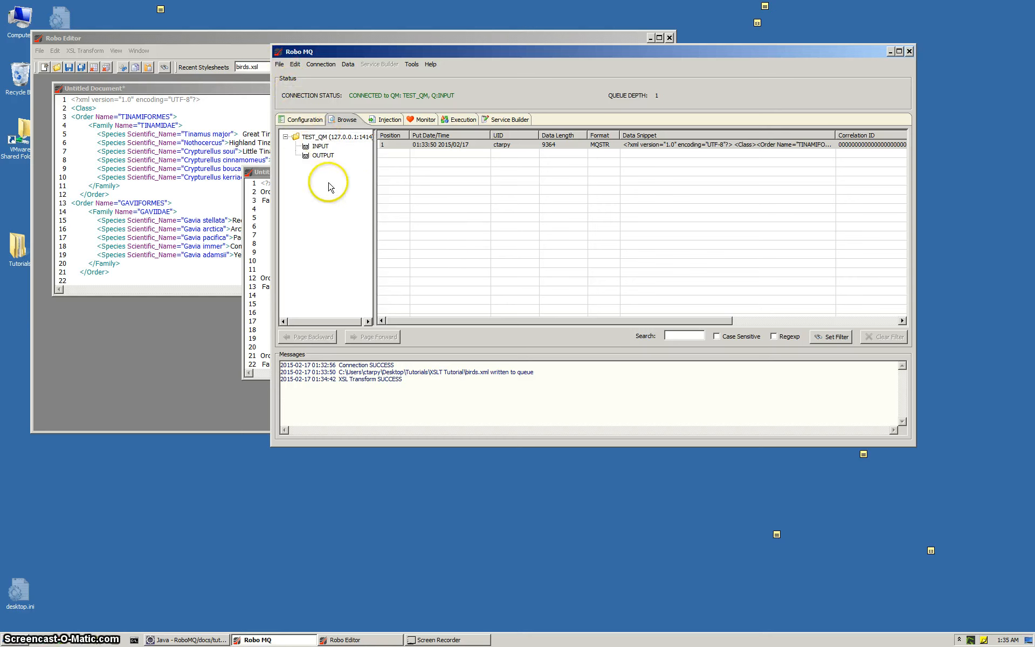
left_click(322, 156)
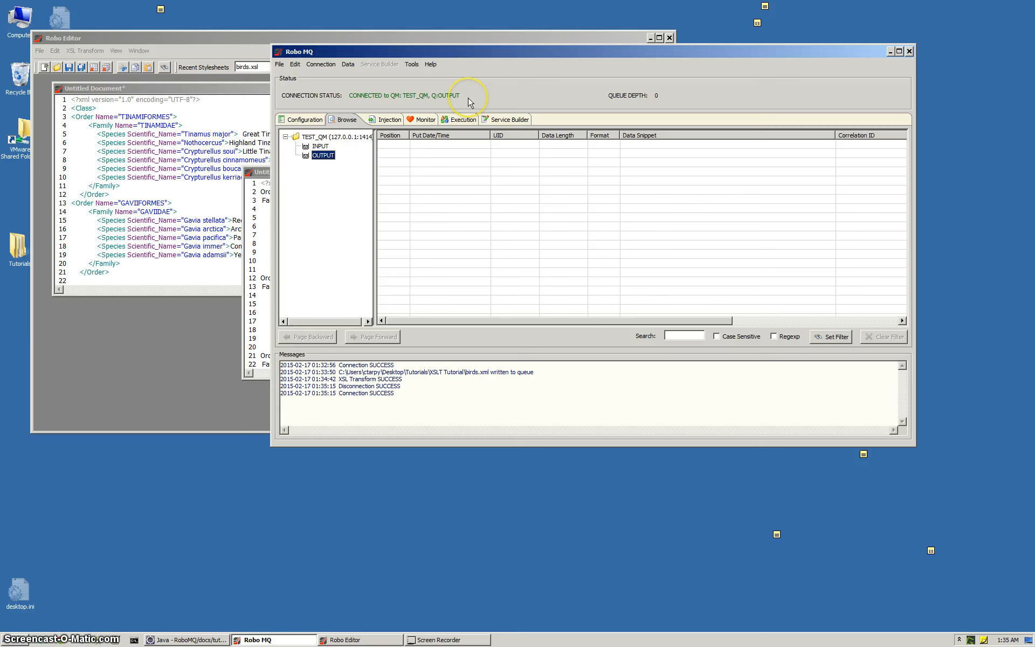
left_click(389, 120)
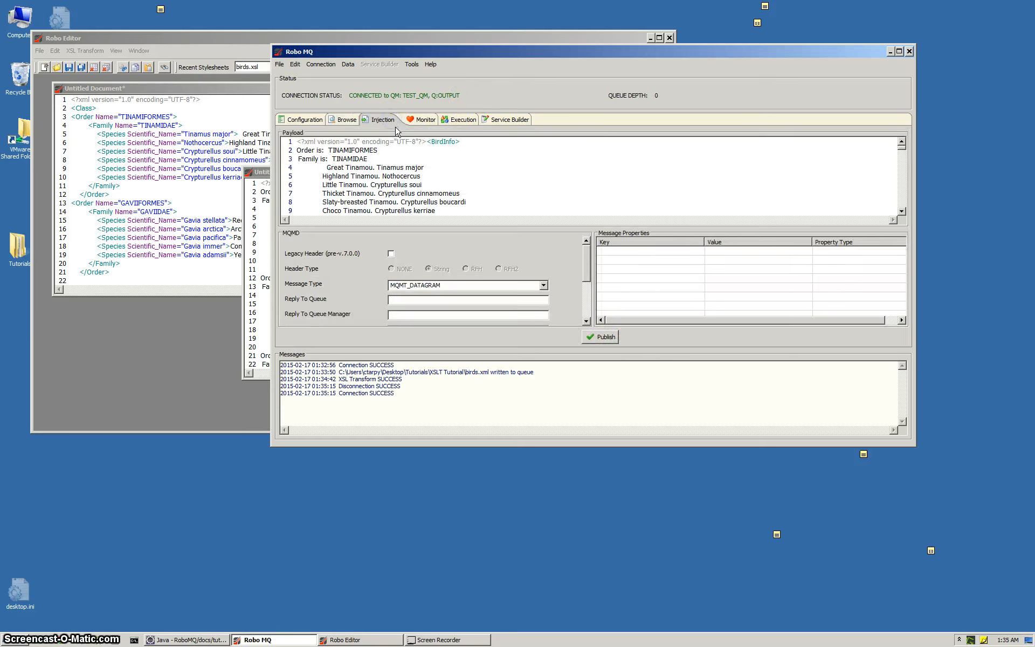
left_click(597, 338)
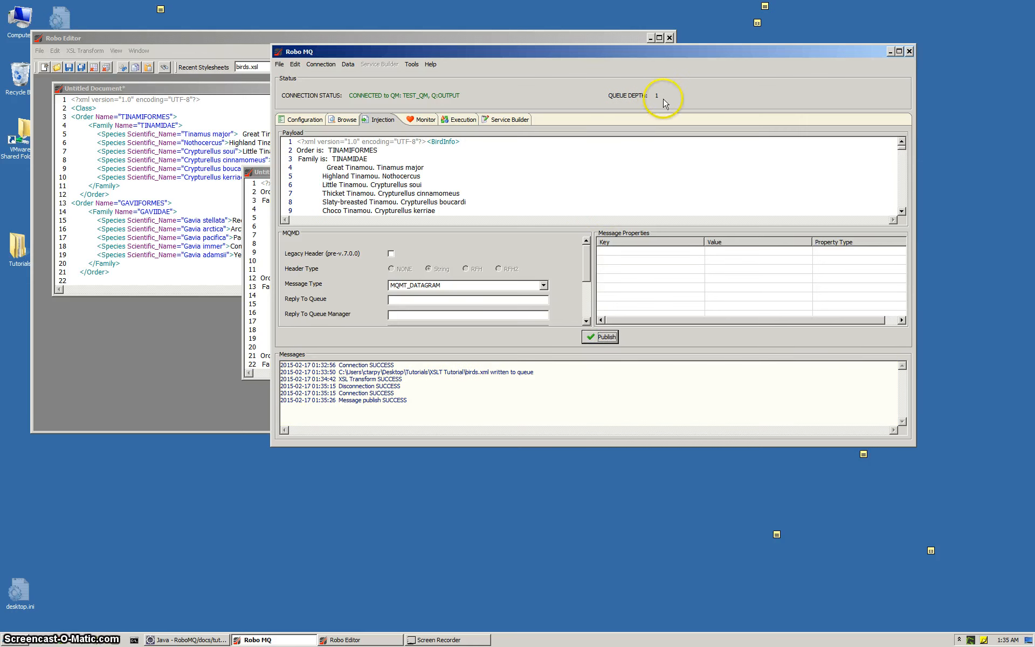
Browse the OUTPUT queue and inspect the published message's transformed payload, closing the message data when done.
left_click(347, 120)
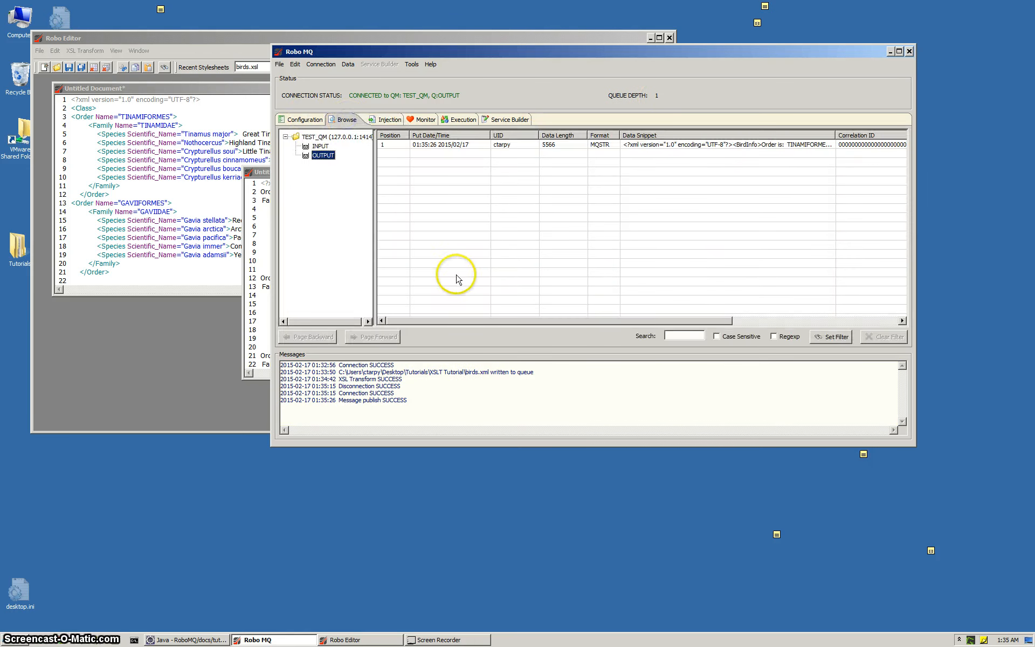
double_click(424, 146)
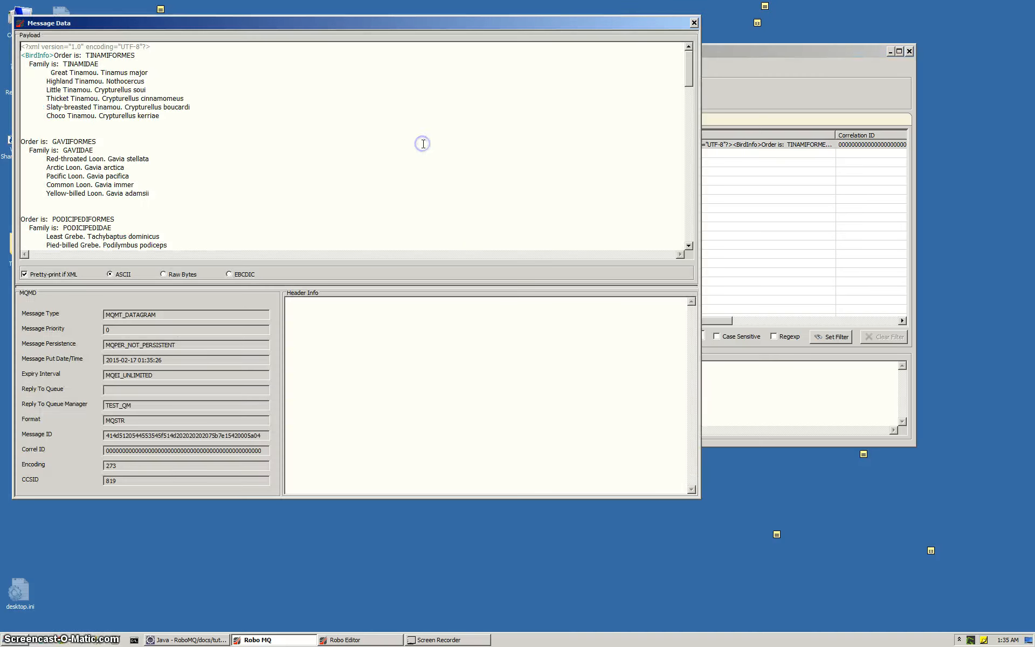
left_click(693, 23)
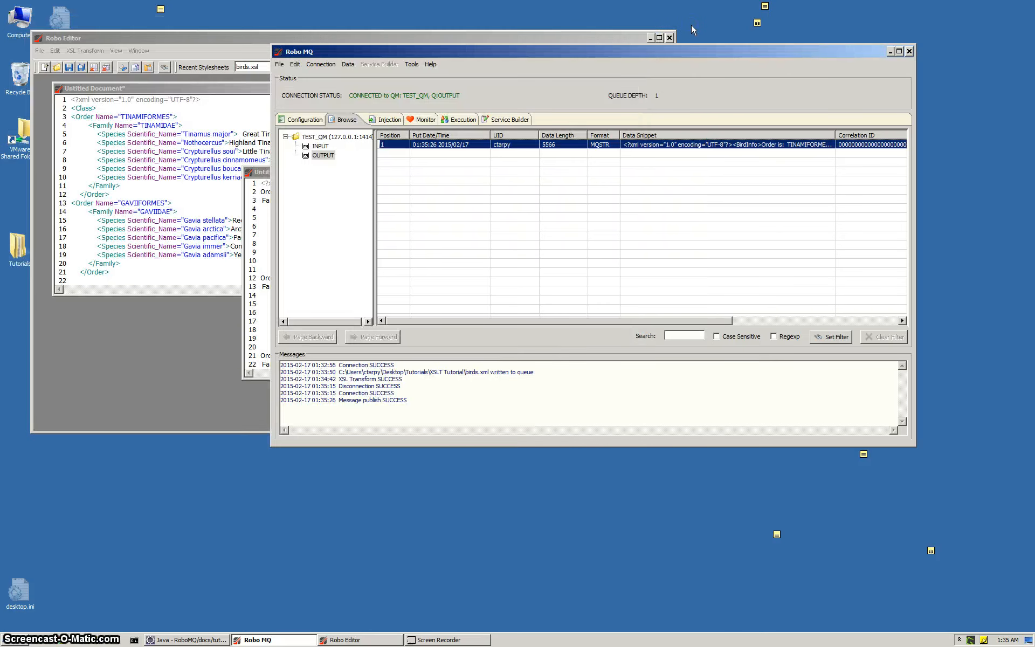